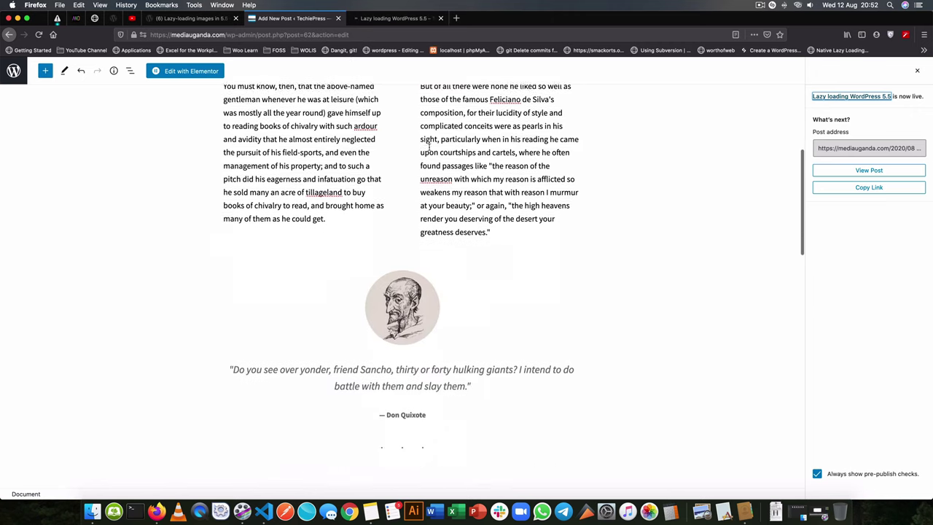
Switch to the live 'Lazy loading WordPress 5.5' post and scroll down to the coffee and cake photo.
{"action": "scroll", "coordinate": [429, 146], "scroll_direction": "down", "scroll_amount": 5}
{"action": "scroll", "coordinate": [429, 148], "scroll_direction": "down", "scroll_amount": 4}
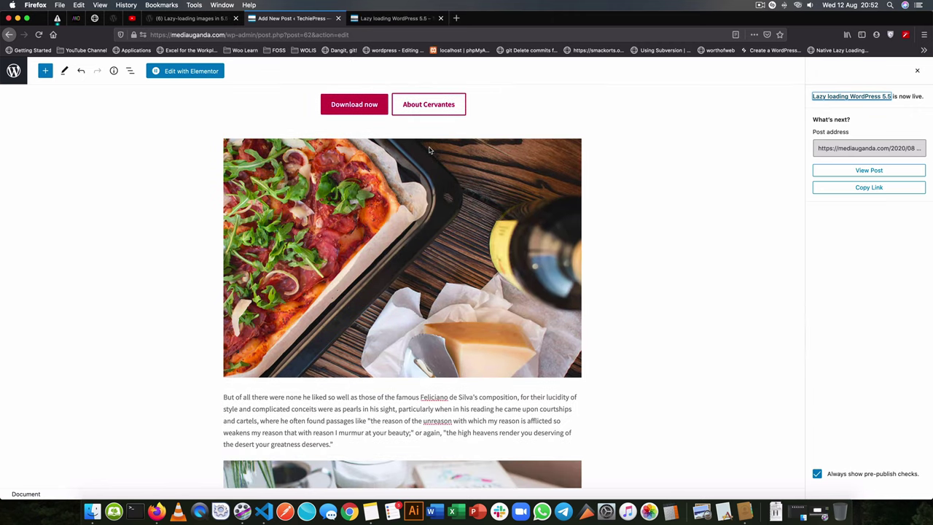
{"action": "left_click", "coordinate": [394, 19]}
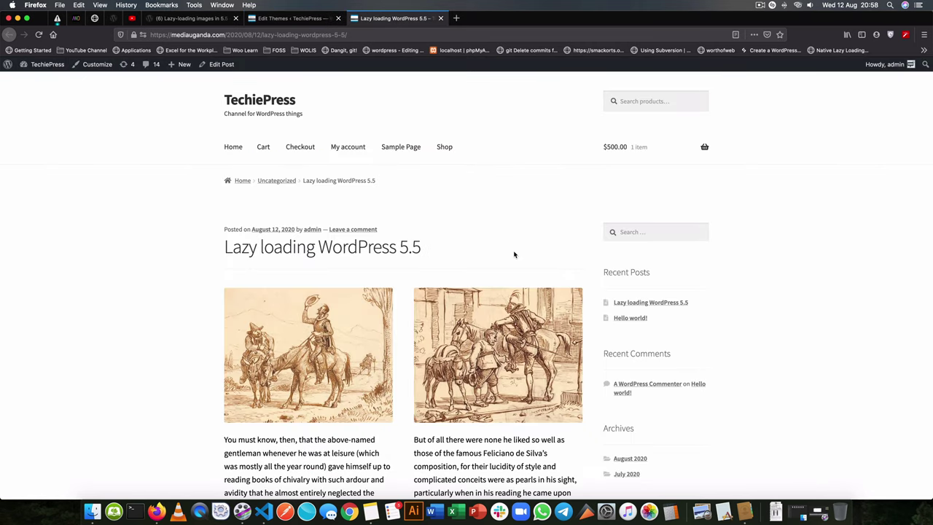
{"action": "scroll", "coordinate": [514, 255], "scroll_direction": "down", "scroll_amount": 1}
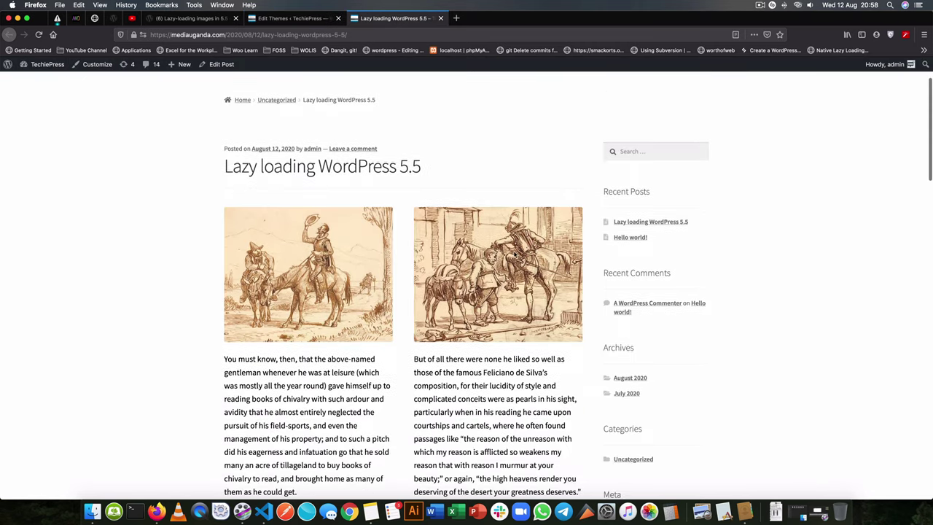
{"action": "scroll", "coordinate": [514, 253], "scroll_direction": "down", "scroll_amount": 2}
{"action": "scroll", "coordinate": [514, 253], "scroll_direction": "down", "scroll_amount": 1}
{"action": "scroll", "coordinate": [513, 251], "scroll_direction": "down", "scroll_amount": 1}
{"action": "scroll", "coordinate": [514, 252], "scroll_direction": "down", "scroll_amount": 1}
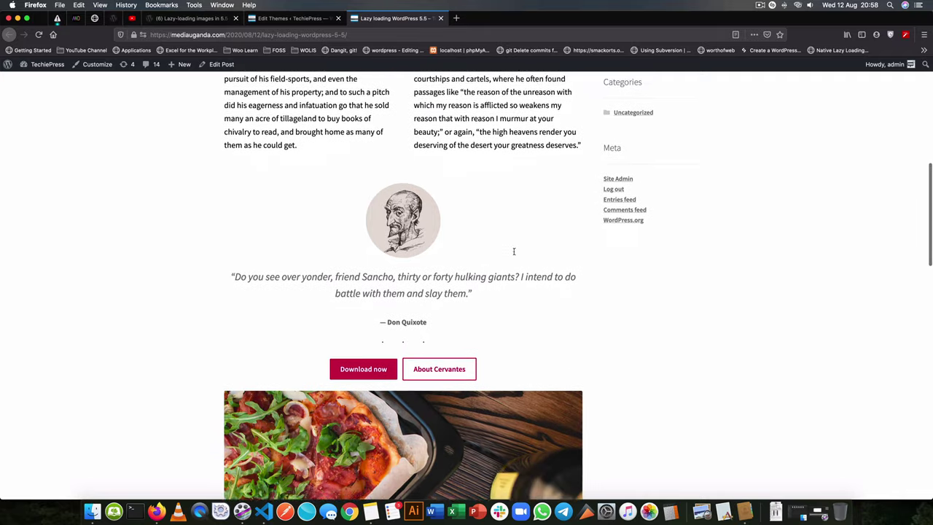
{"action": "scroll", "coordinate": [513, 252], "scroll_direction": "down", "scroll_amount": 2}
{"action": "scroll", "coordinate": [514, 253], "scroll_direction": "down", "scroll_amount": 1}
{"action": "scroll", "coordinate": [514, 254], "scroll_direction": "down", "scroll_amount": 1}
{"action": "scroll", "coordinate": [514, 254], "scroll_direction": "down", "scroll_amount": 1}
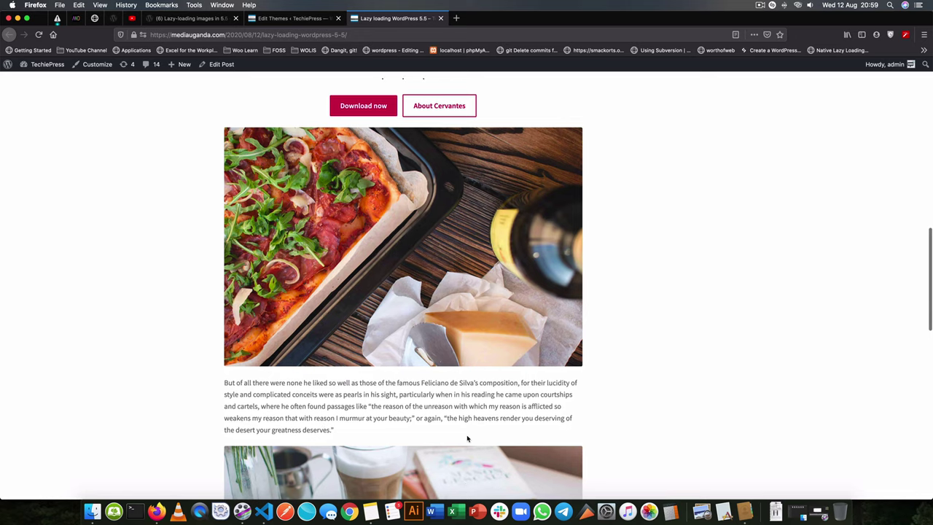
{"action": "scroll", "coordinate": [455, 430], "scroll_direction": "down", "scroll_amount": 4}
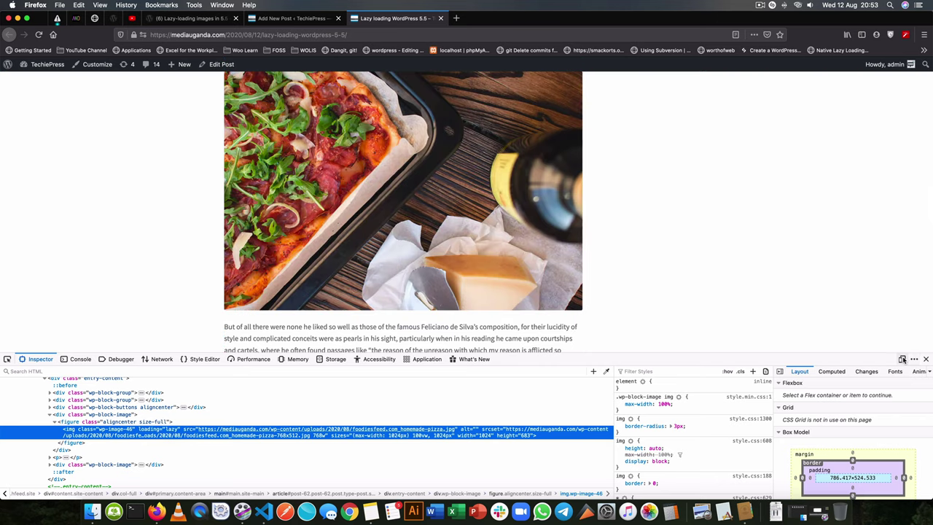
{"action": "left_click", "coordinate": [928, 360]}
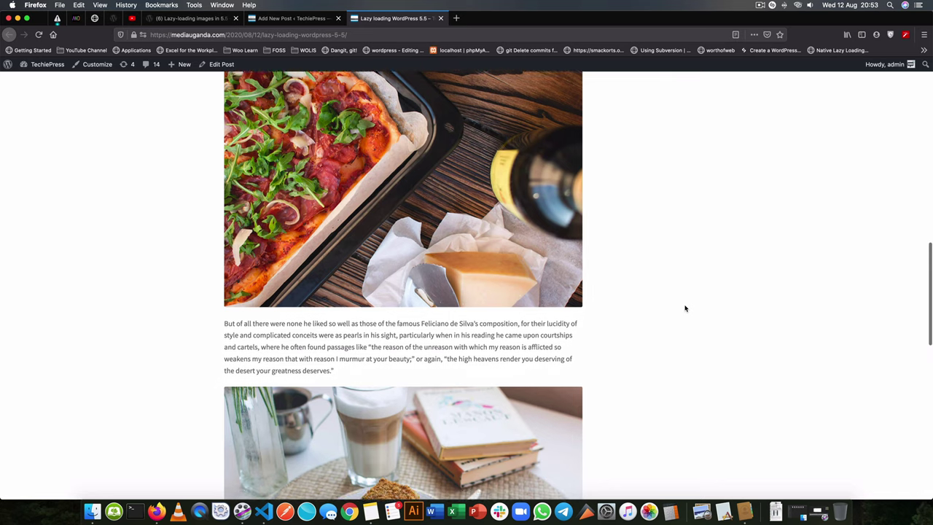
{"action": "scroll", "coordinate": [685, 308], "scroll_direction": "down", "scroll_amount": 2}
{"action": "scroll", "coordinate": [685, 308], "scroll_direction": "down", "scroll_amount": 1}
{"action": "scroll", "coordinate": [682, 308], "scroll_direction": "down", "scroll_amount": 1}
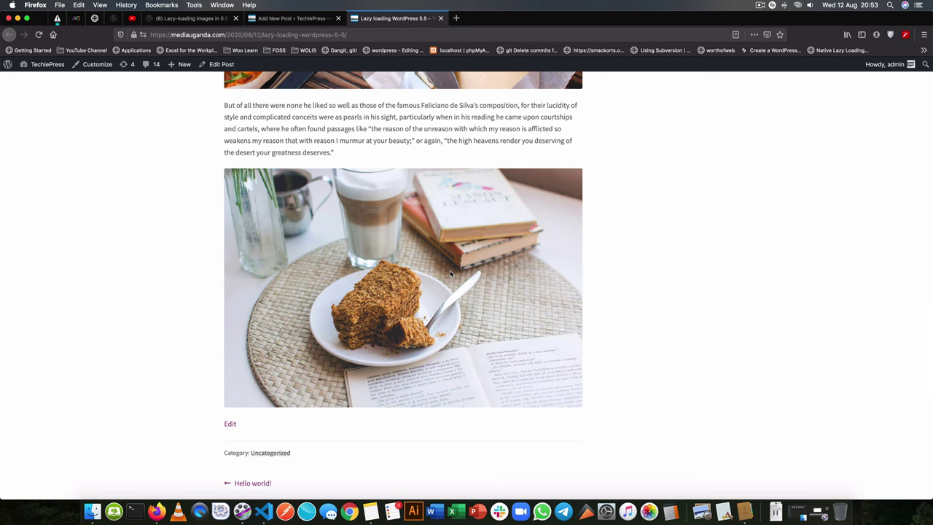
{"action": "scroll", "coordinate": [450, 274], "scroll_direction": "up", "scroll_amount": 1}
{"action": "scroll", "coordinate": [451, 274], "scroll_direction": "up", "scroll_amount": 5}
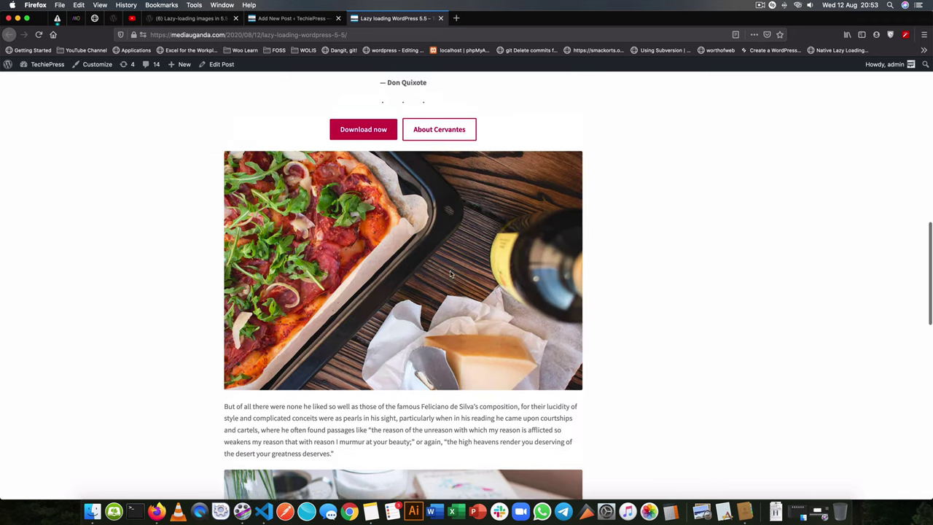
{"action": "scroll", "coordinate": [450, 274], "scroll_direction": "up", "scroll_amount": 3}
{"action": "scroll", "coordinate": [451, 274], "scroll_direction": "up", "scroll_amount": 2}
{"action": "scroll", "coordinate": [450, 275], "scroll_direction": "up", "scroll_amount": 3}
{"action": "scroll", "coordinate": [451, 274], "scroll_direction": "up", "scroll_amount": 2}
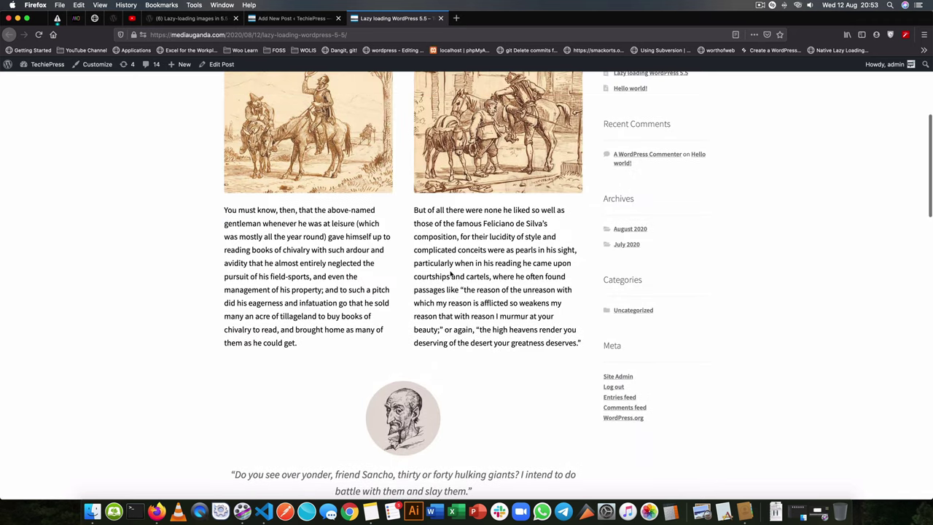
{"action": "scroll", "coordinate": [450, 274], "scroll_direction": "up", "scroll_amount": 5}
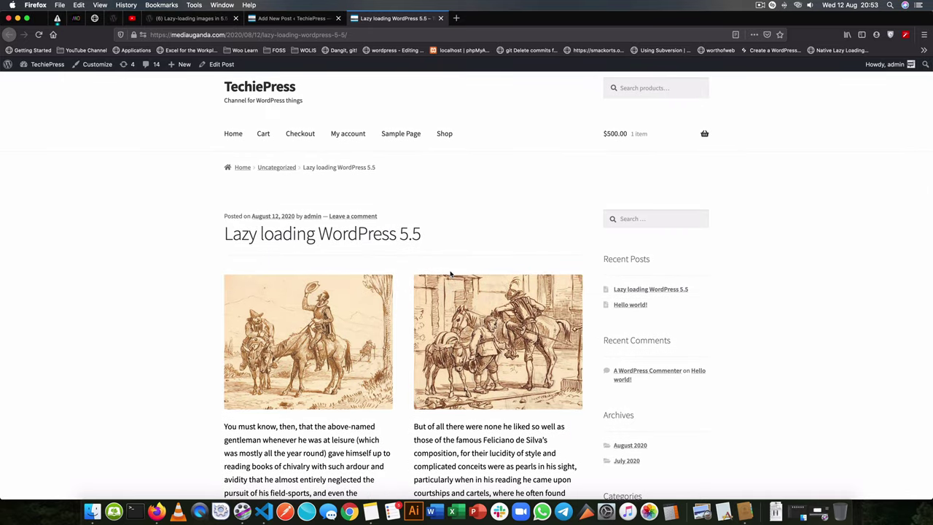
{"action": "scroll", "coordinate": [450, 275], "scroll_direction": "down", "scroll_amount": 2}
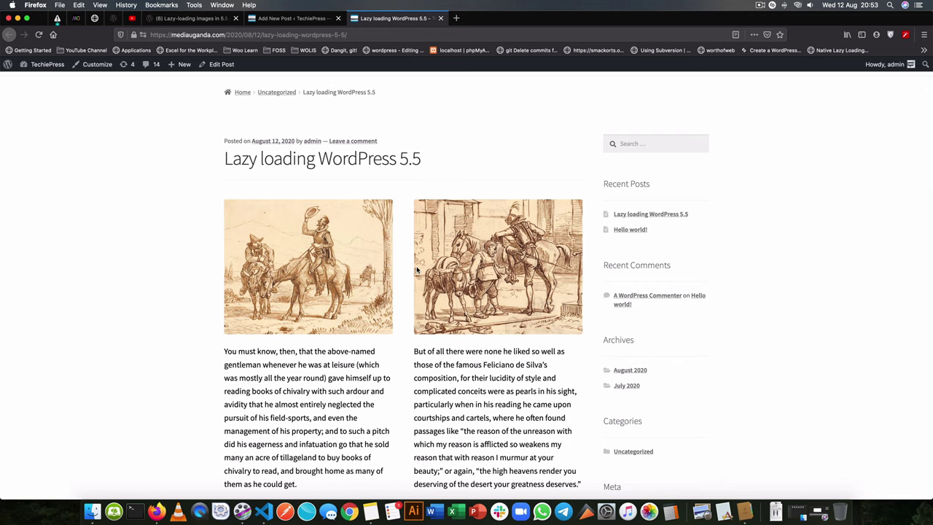
Leave the post editor for the admin and open Appearance > Theme Editor for Storefront.
{"action": "left_click", "coordinate": [284, 18]}
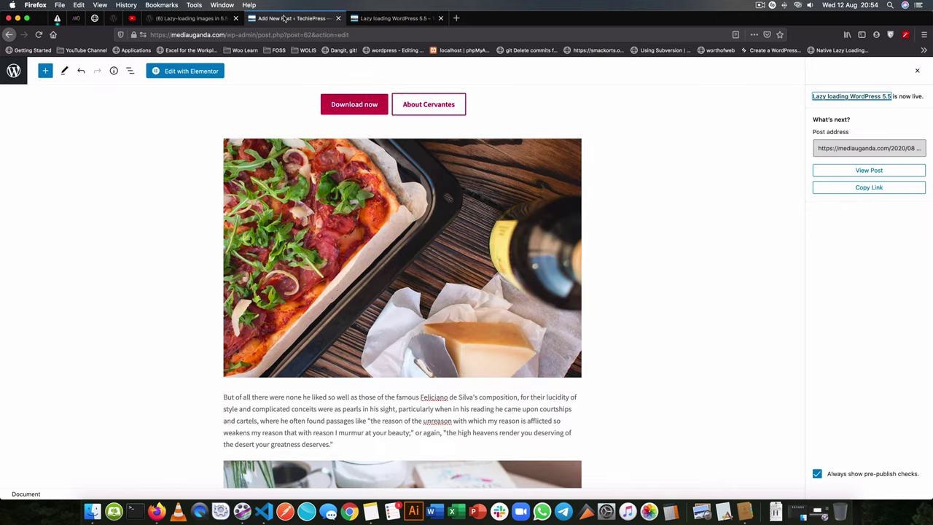
{"action": "left_click", "coordinate": [13, 71]}
{"action": "mouse_move", "coordinate": [34, 351]}
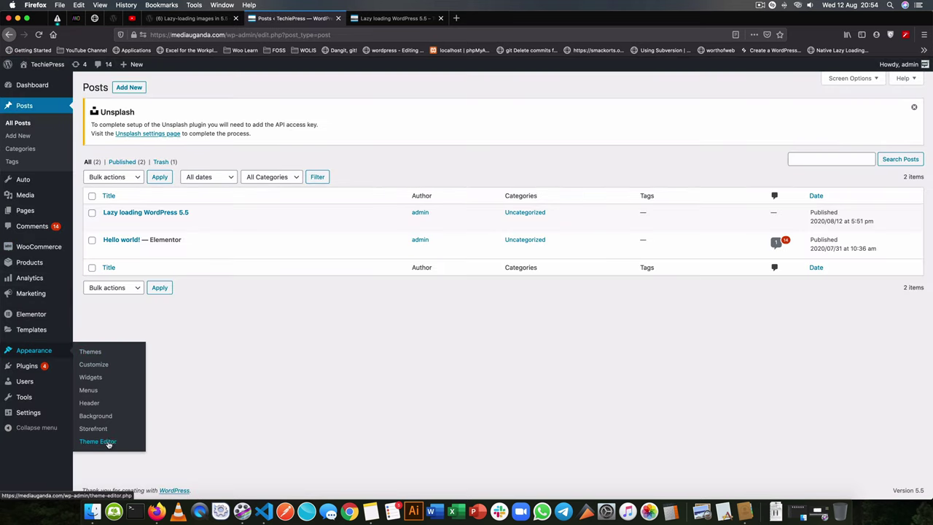
{"action": "left_click", "coordinate": [106, 441]}
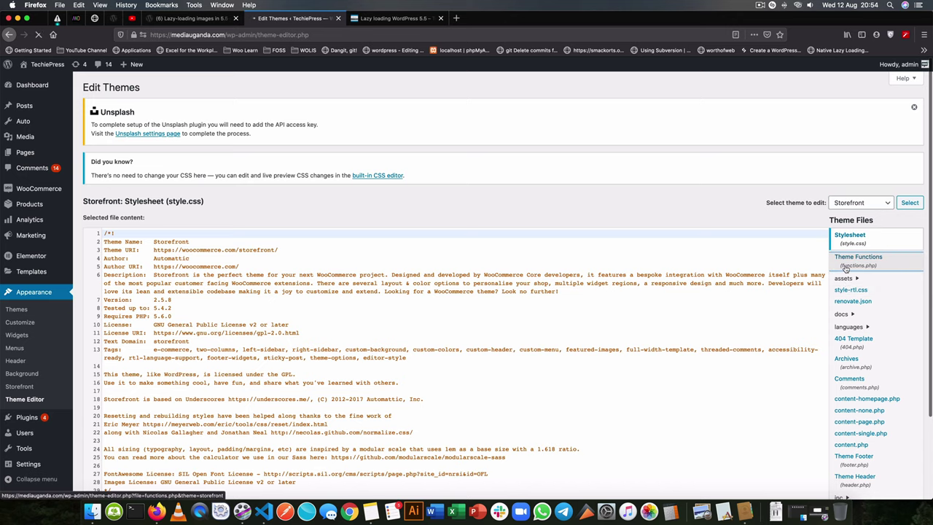
In Storefront's functions.php, write add_filter( 'wp_lazy_loading_enabled', '__return_false' ); on line 3.
{"action": "left_click", "coordinate": [846, 263]}
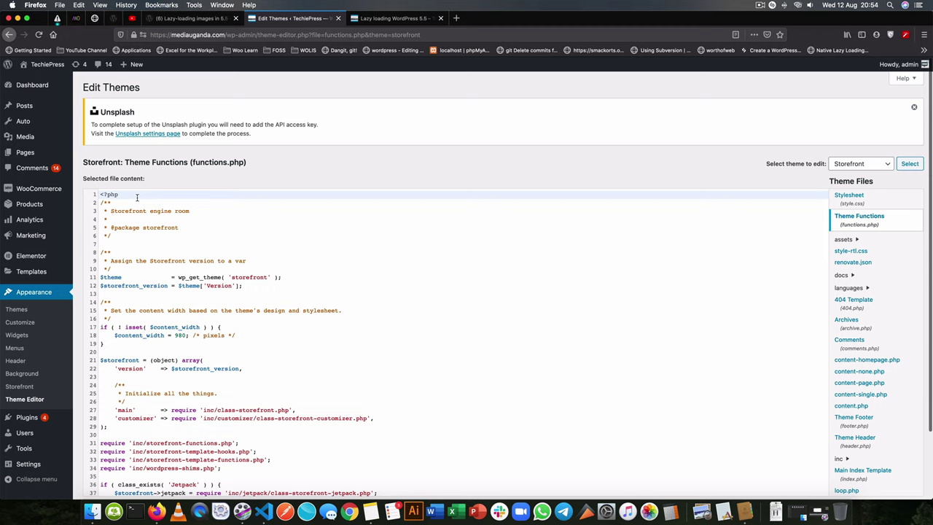
{"action": "key", "text": "Return"}
{"action": "key", "text": "Return"}
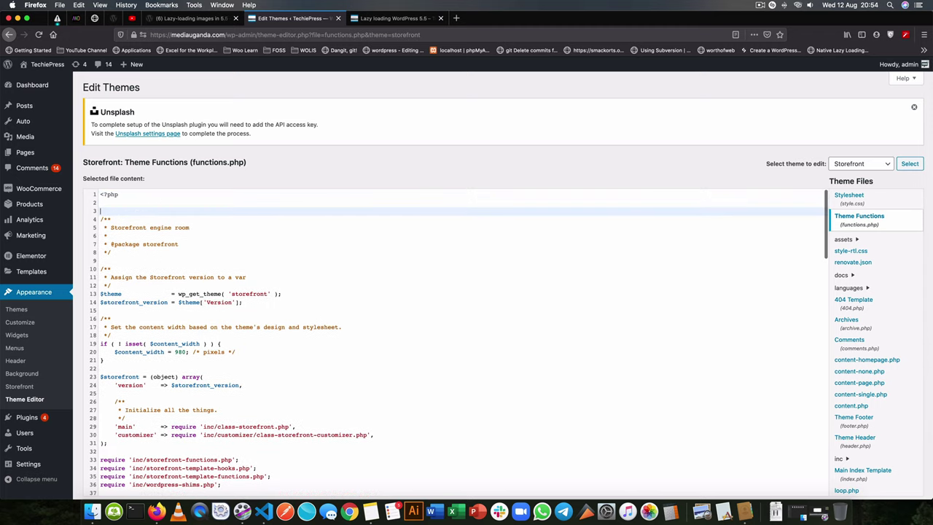
{"action": "key", "text": "Up"}
{"action": "key", "text": "Return"}
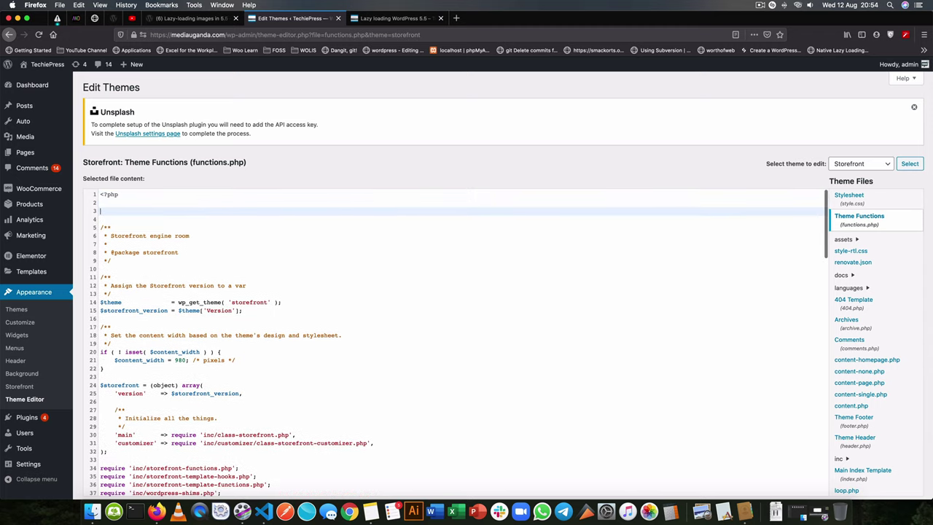
{"action": "type", "text": "add_fi"}
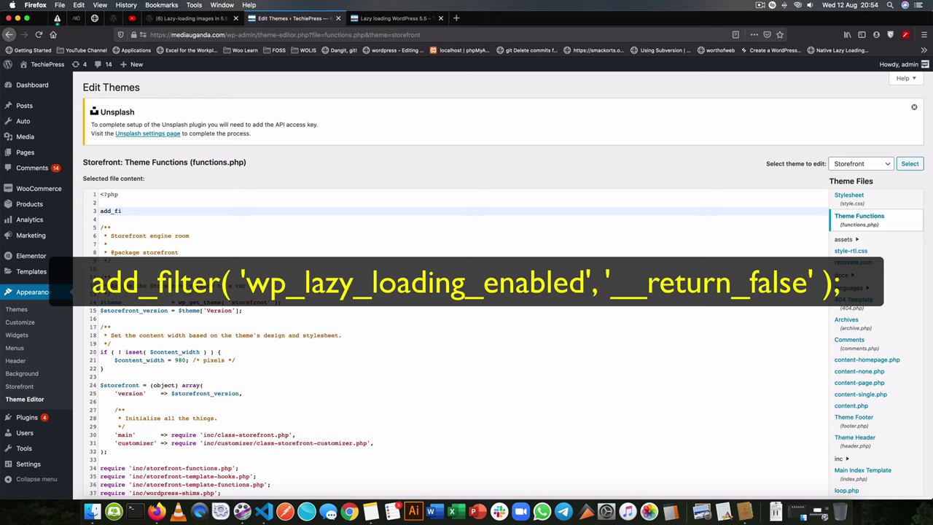
{"action": "type", "text": "lte"}
{"action": "key", "text": "Left"}
{"action": "key", "text": "Left"}
{"action": "type", "text": "'"}
{"action": "left_click", "coordinate": [150, 211]}
{"action": "type", "text": "wp_lazy_loading_enabled"}
{"action": "type", "text": "'"}
{"action": "type", "text": "__"}
{"action": "type", "text": "ret"}
{"action": "type", "text": "urn_"}
{"action": "type", "text": "false"}
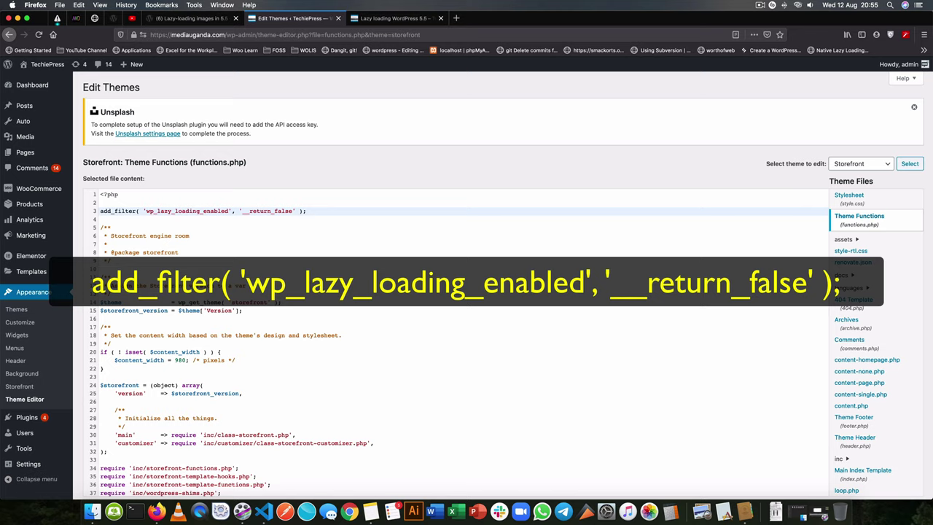
Check the hook and callback names, save functions.php with Update File, and return to the post.
{"action": "double_click", "coordinate": [268, 212]}
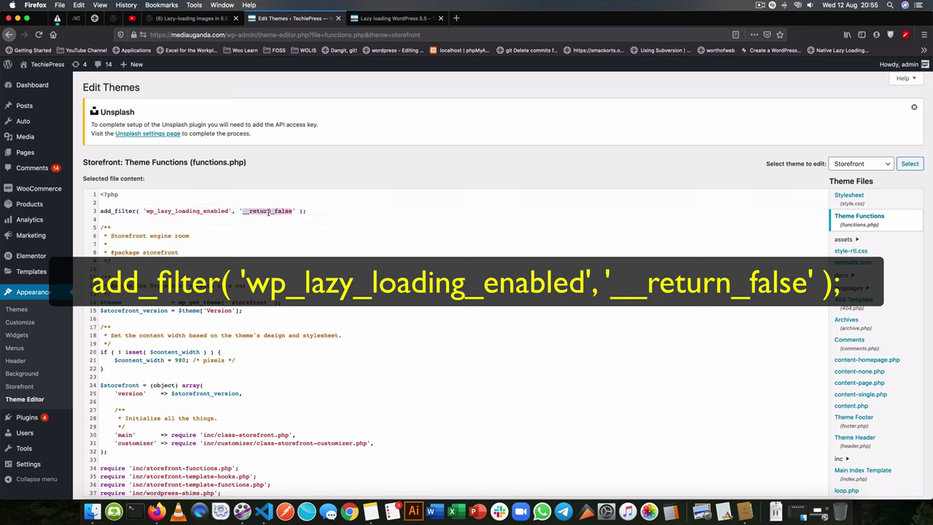
{"action": "double_click", "coordinate": [167, 212]}
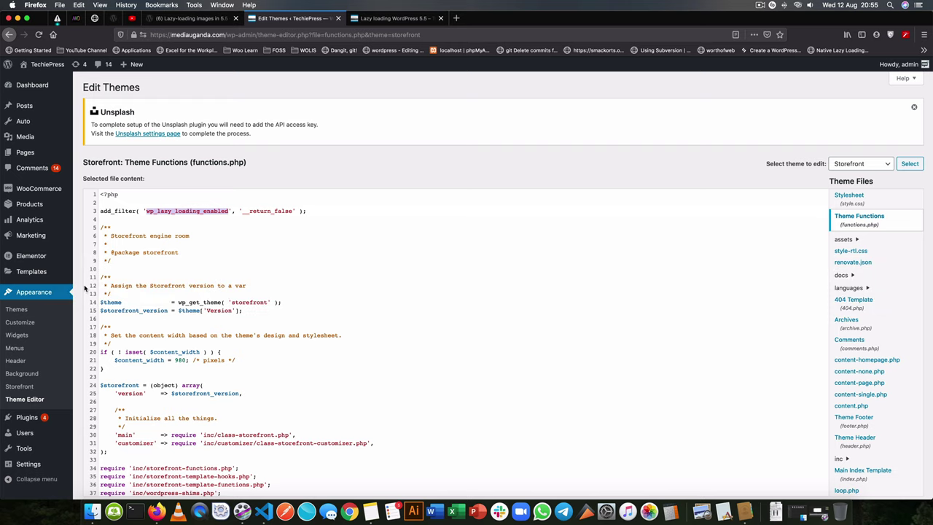
{"action": "scroll", "coordinate": [84, 332], "scroll_direction": "down", "scroll_amount": 1}
{"action": "scroll", "coordinate": [83, 332], "scroll_direction": "down", "scroll_amount": 3}
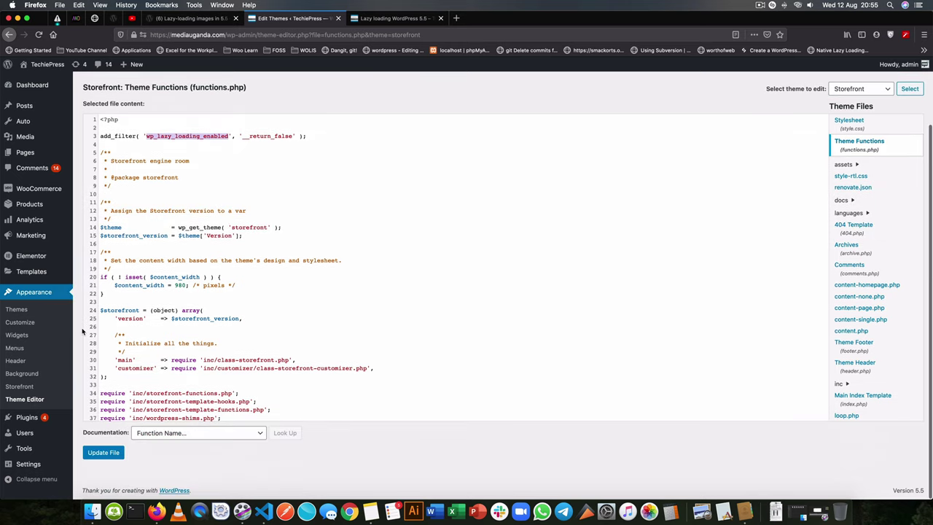
{"action": "left_click", "coordinate": [104, 452]}
{"action": "left_click", "coordinate": [392, 19]}
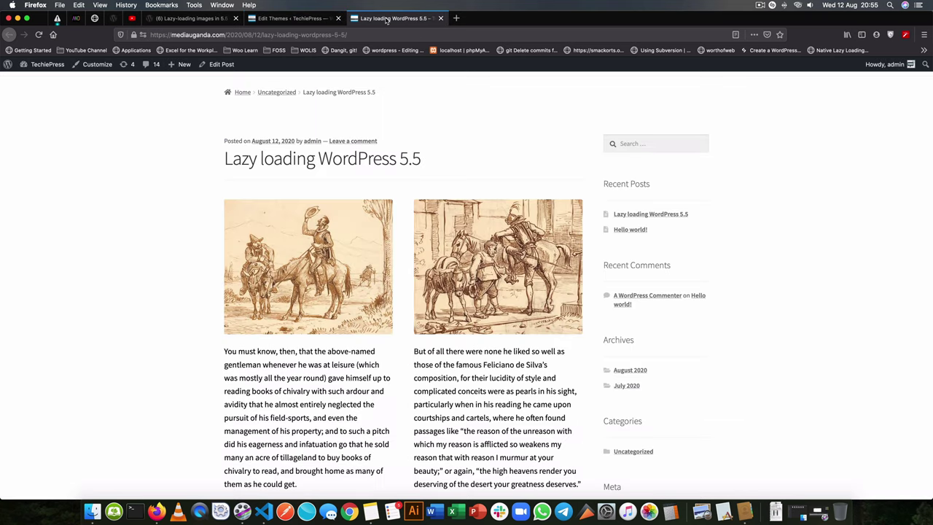
Reload the post and inspect the left and pizza images' img tags for a loading attribute.
{"action": "key", "text": "super+r"}
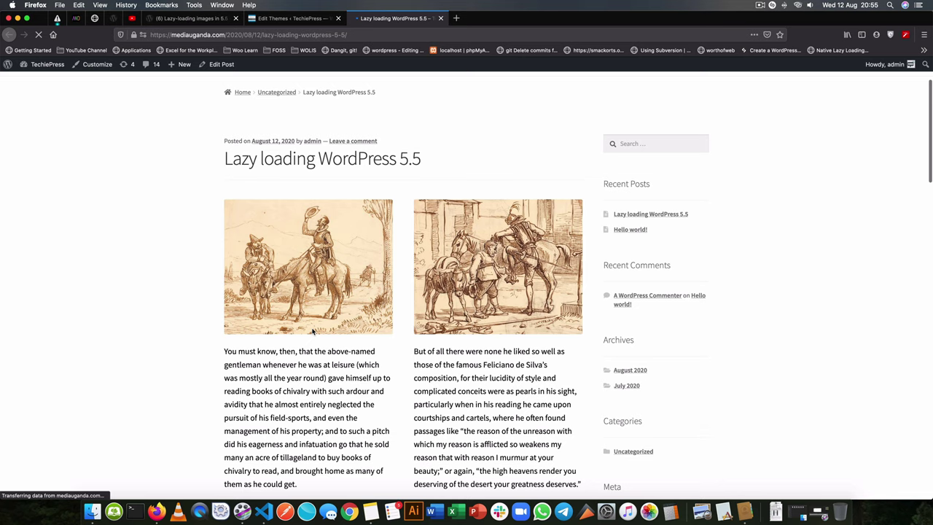
{"action": "right_click", "coordinate": [329, 284]}
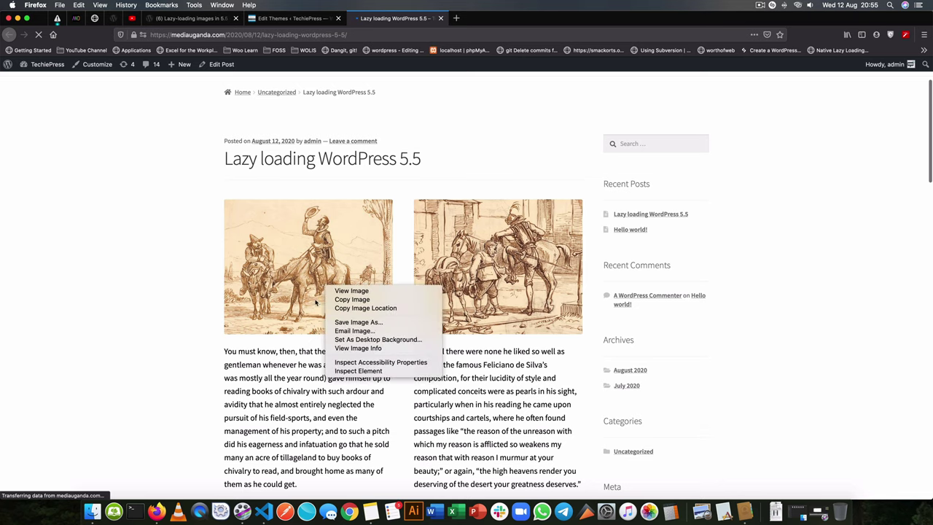
{"action": "left_click", "coordinate": [381, 371]}
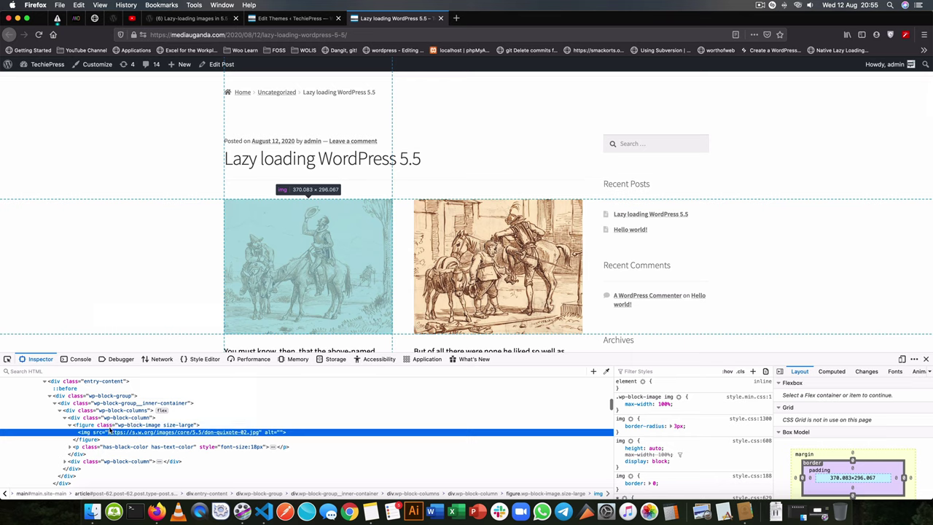
{"action": "scroll", "coordinate": [328, 284], "scroll_direction": "down", "scroll_amount": 1}
{"action": "scroll", "coordinate": [328, 285], "scroll_direction": "down", "scroll_amount": 10}
{"action": "scroll", "coordinate": [328, 285], "scroll_direction": "down", "scroll_amount": 3}
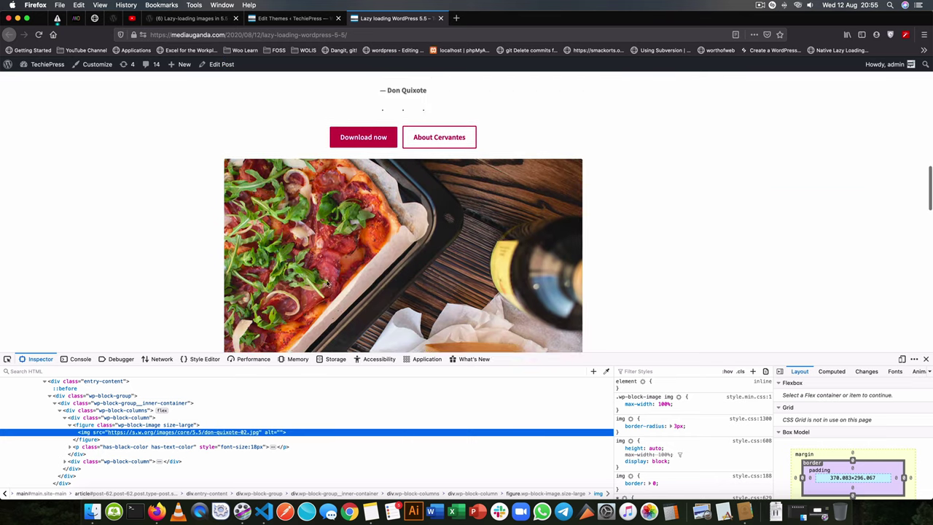
{"action": "right_click", "coordinate": [333, 247]}
{"action": "left_click", "coordinate": [387, 330]}
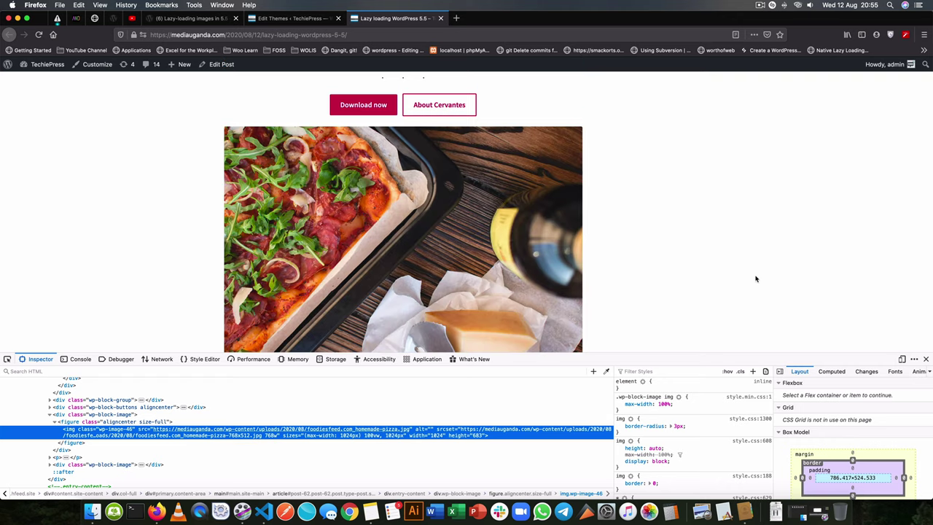
Close DevTools, return to the Theme Editor, and highlight the saved add_filter line's __return_false callback.
{"action": "left_click", "coordinate": [926, 359]}
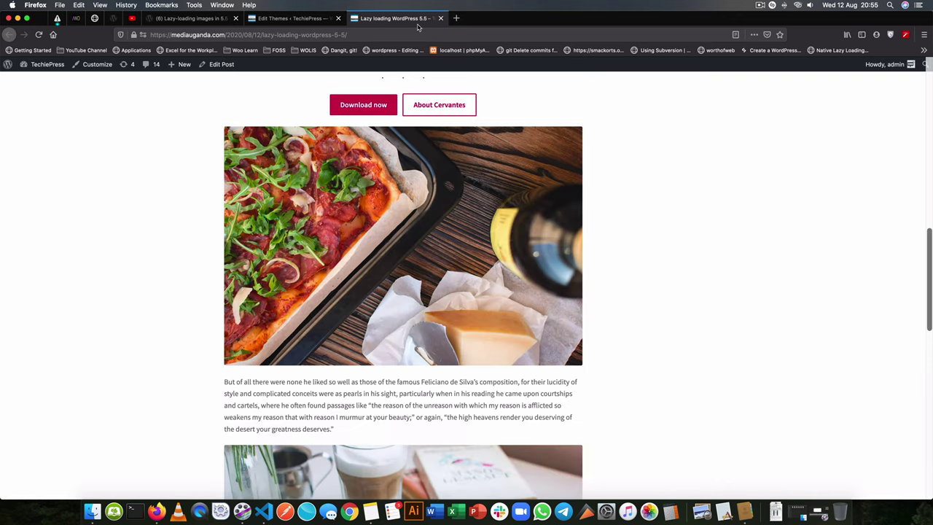
{"action": "left_click", "coordinate": [288, 18]}
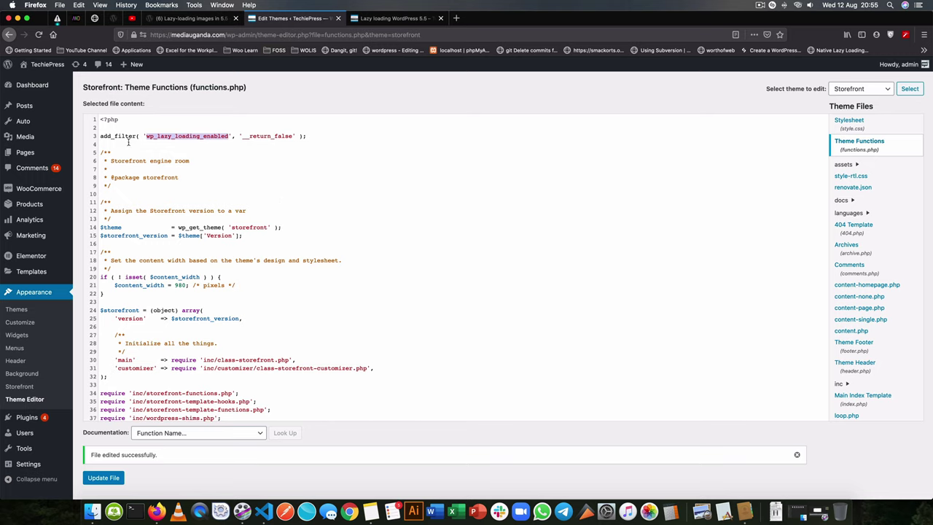
{"action": "left_click", "coordinate": [135, 137]}
{"action": "left_click_drag", "start_coordinate": [100, 136], "coordinate": [307, 137]}
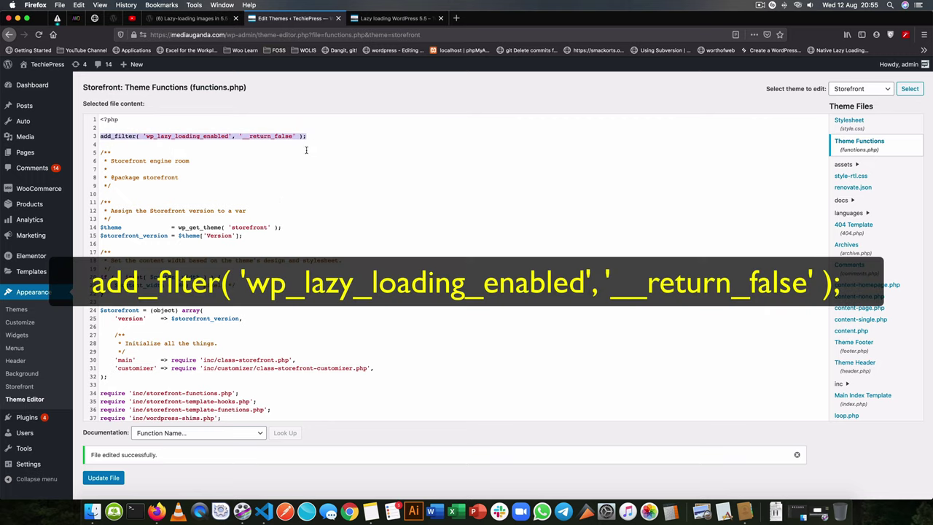
{"action": "left_click", "coordinate": [150, 137]}
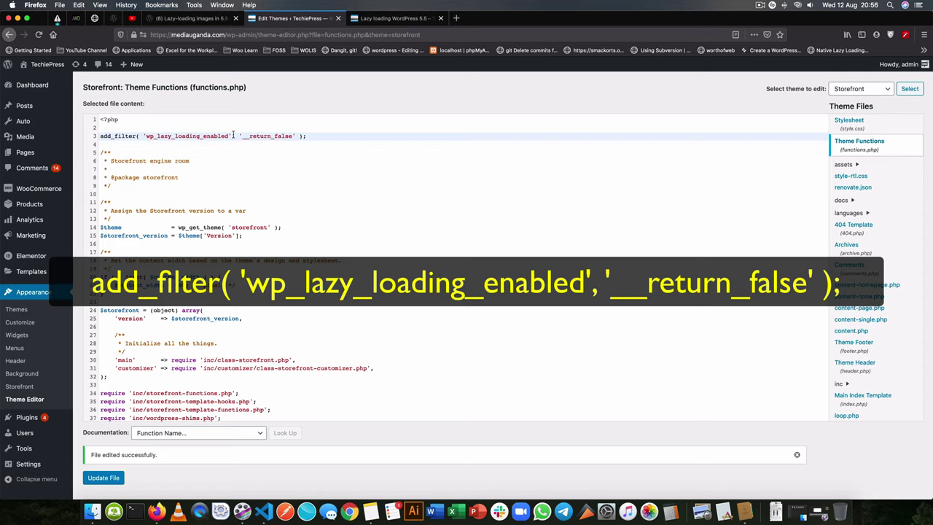
{"action": "left_click_drag", "start_coordinate": [245, 135], "coordinate": [292, 135]}
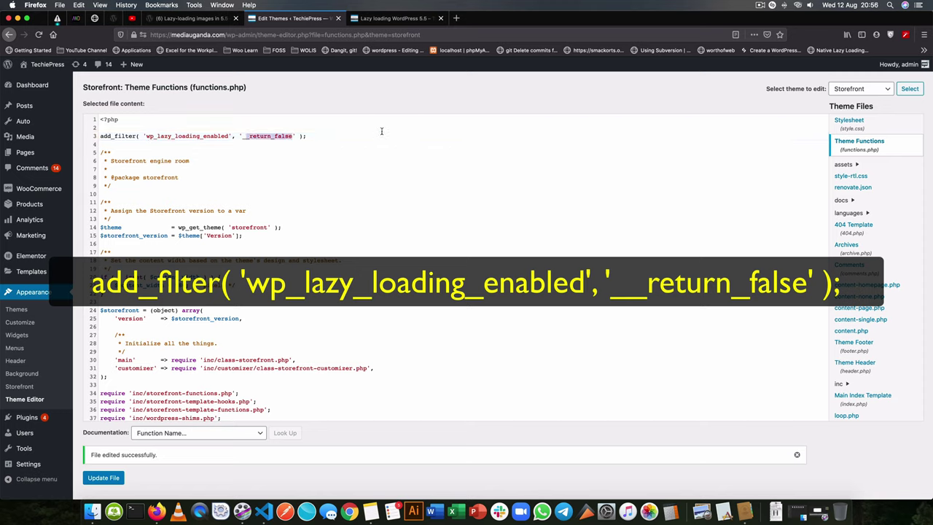